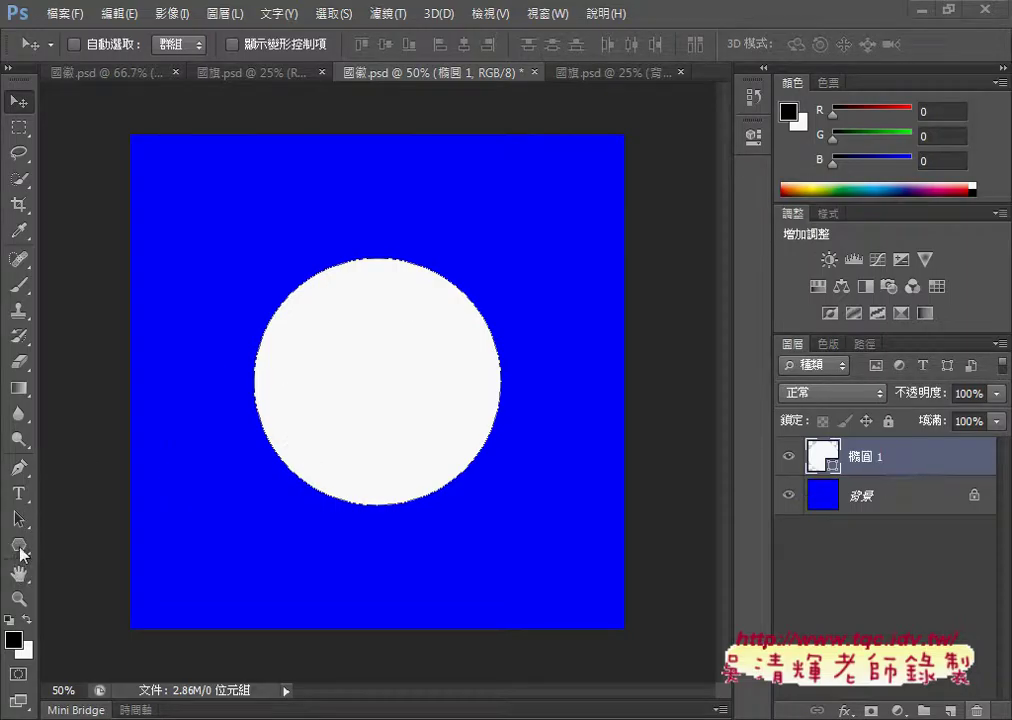
Step: Set the Polygon Tool to 3 sides and drag out a white triangle above the circle
left_click(19, 547)
left_click(19, 547)
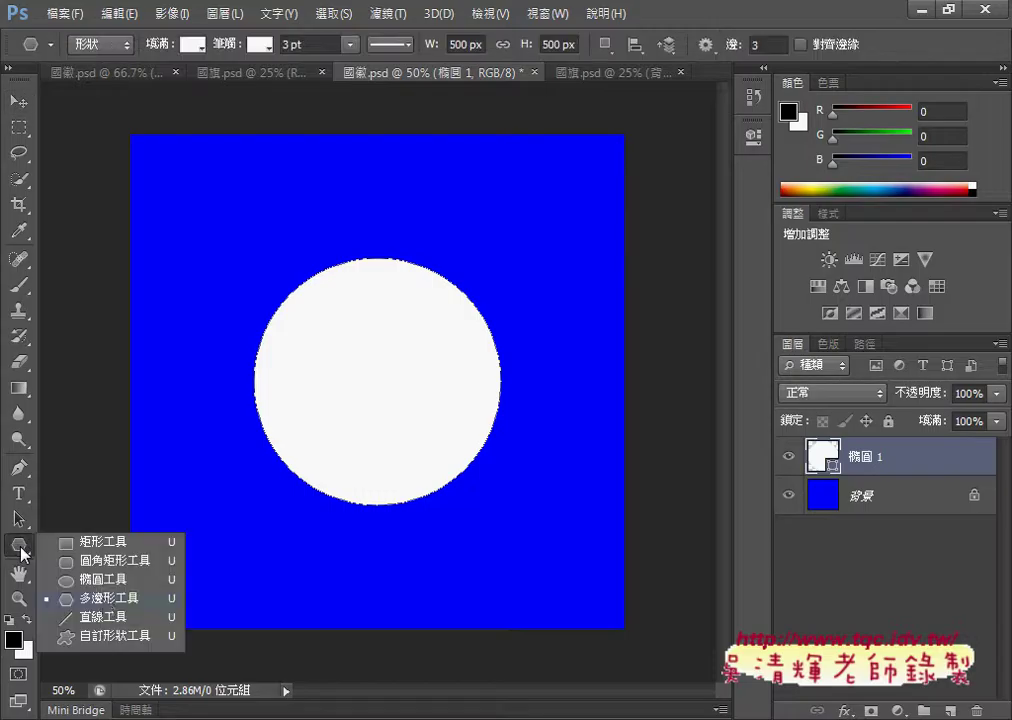
double_click(770, 45)
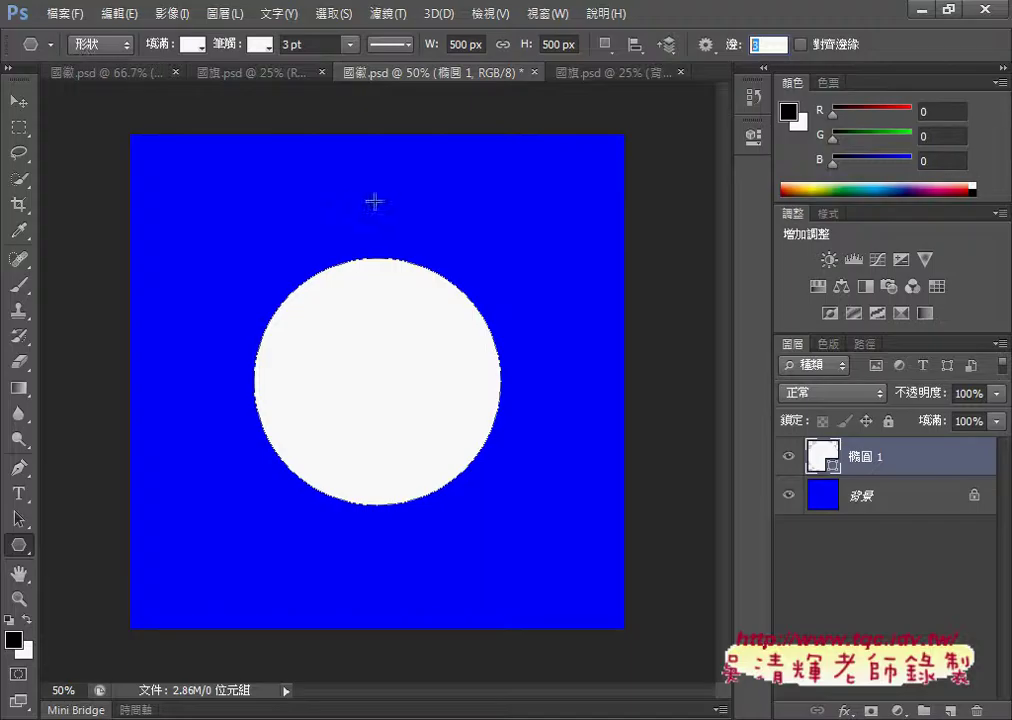
left_click_drag(361, 233, 361, 157)
Step: Narrow the triangle with Ctrl+T, set its X position to 500 px, and commit it
key("ctrl+t")
left_click_drag(381, 202, 374, 202)
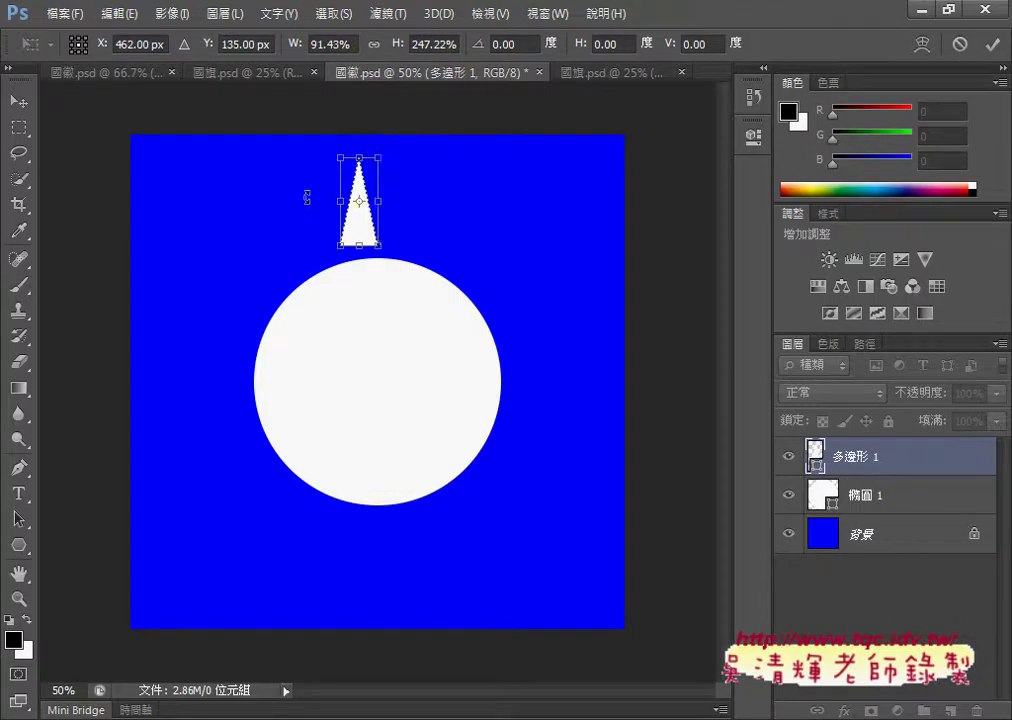
left_click_drag(362, 228, 381, 228)
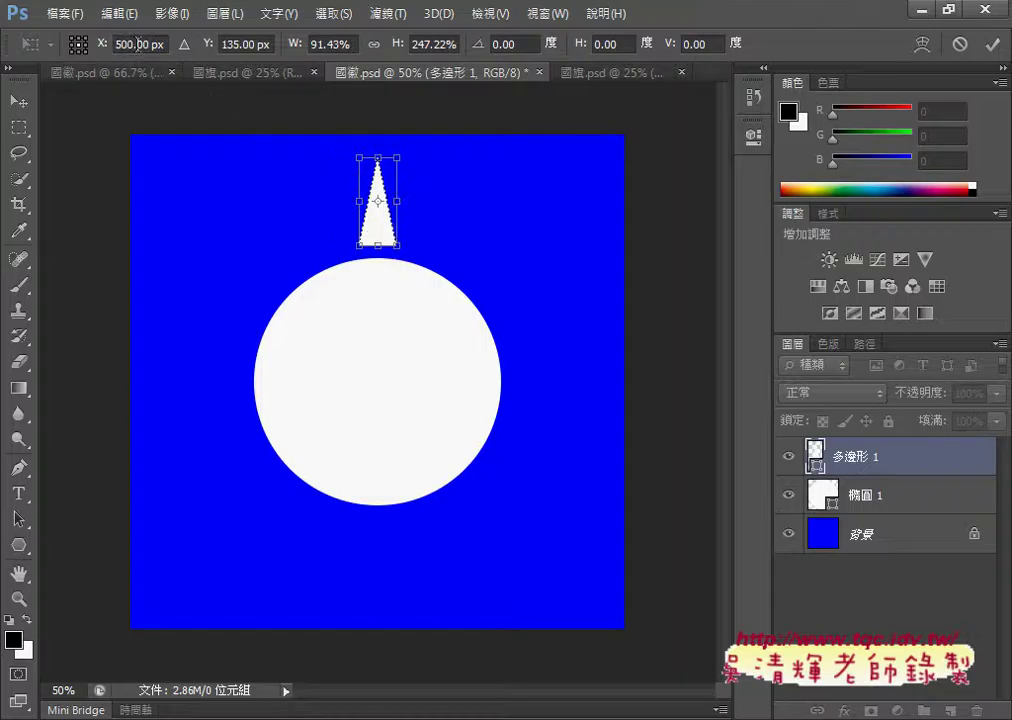
left_click(150, 44)
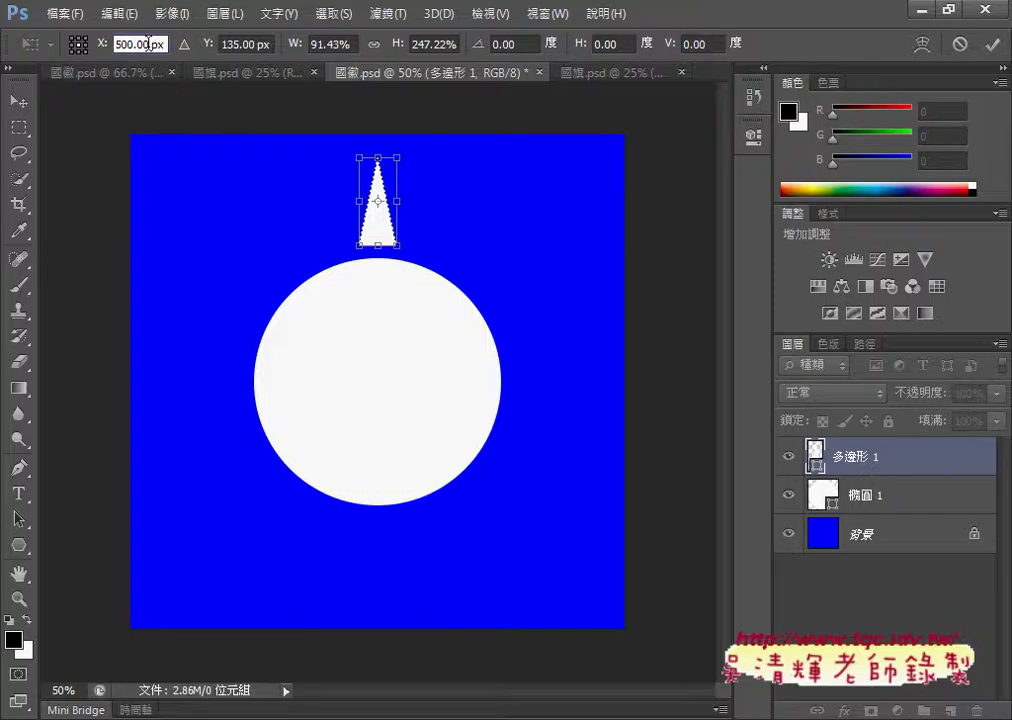
double_click(130, 44)
type("50")
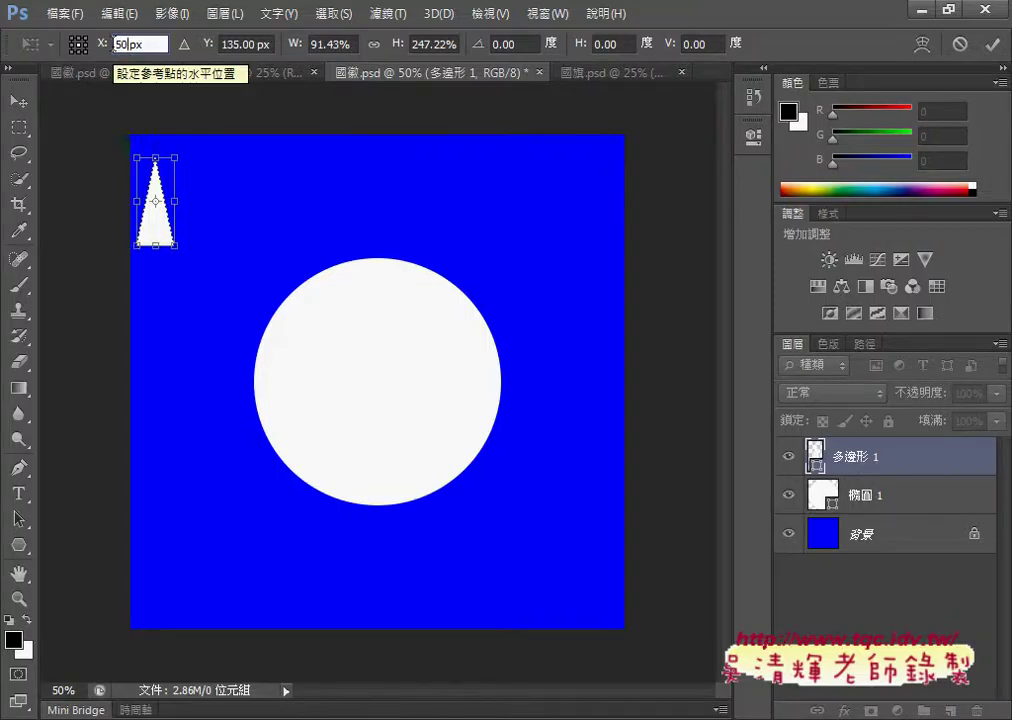
type("0")
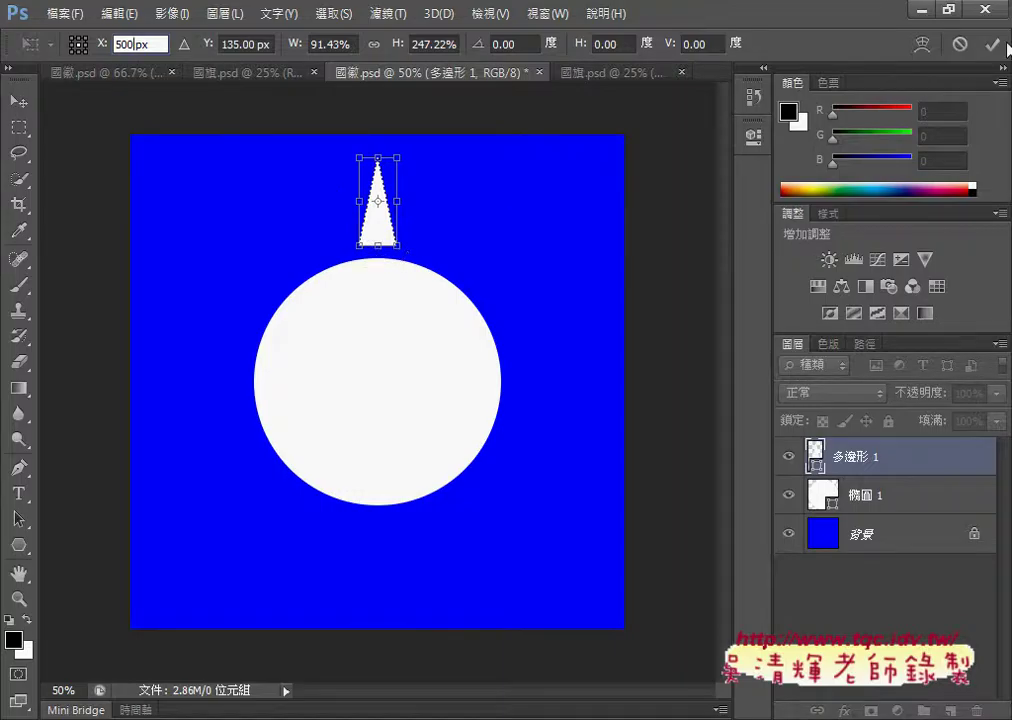
key("Return")
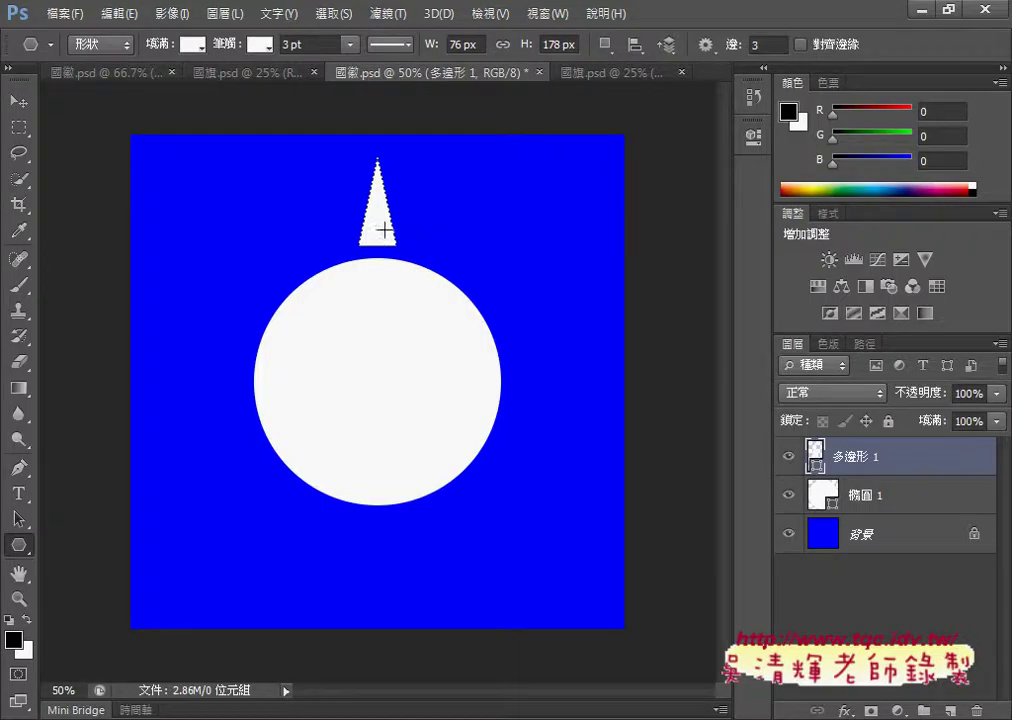
Step: Move the triangle's transform pivot to the circle's centre at X 500 px, Y 500 px
key("ctrl+t")
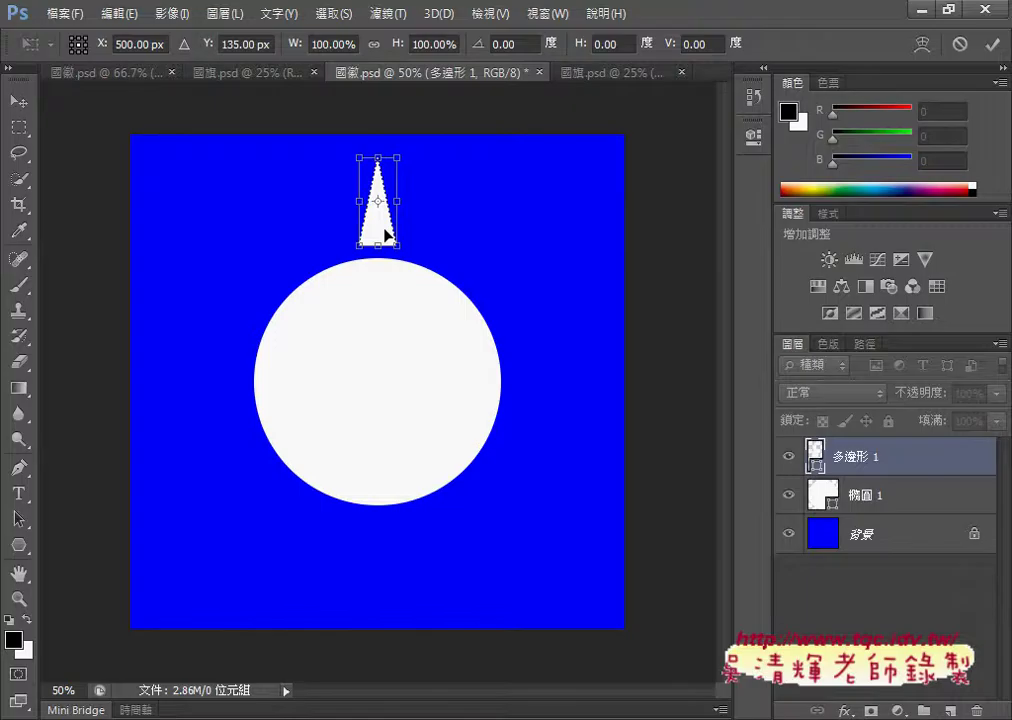
left_click_drag(377, 201, 379, 378)
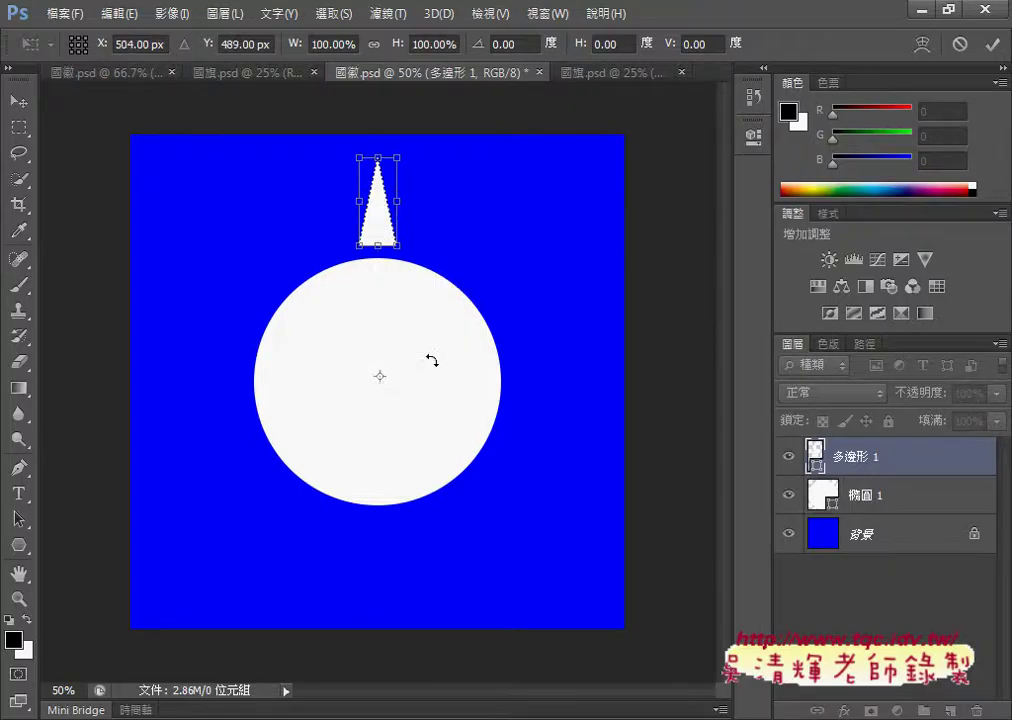
left_click(102, 47)
type("500")
key("Return")
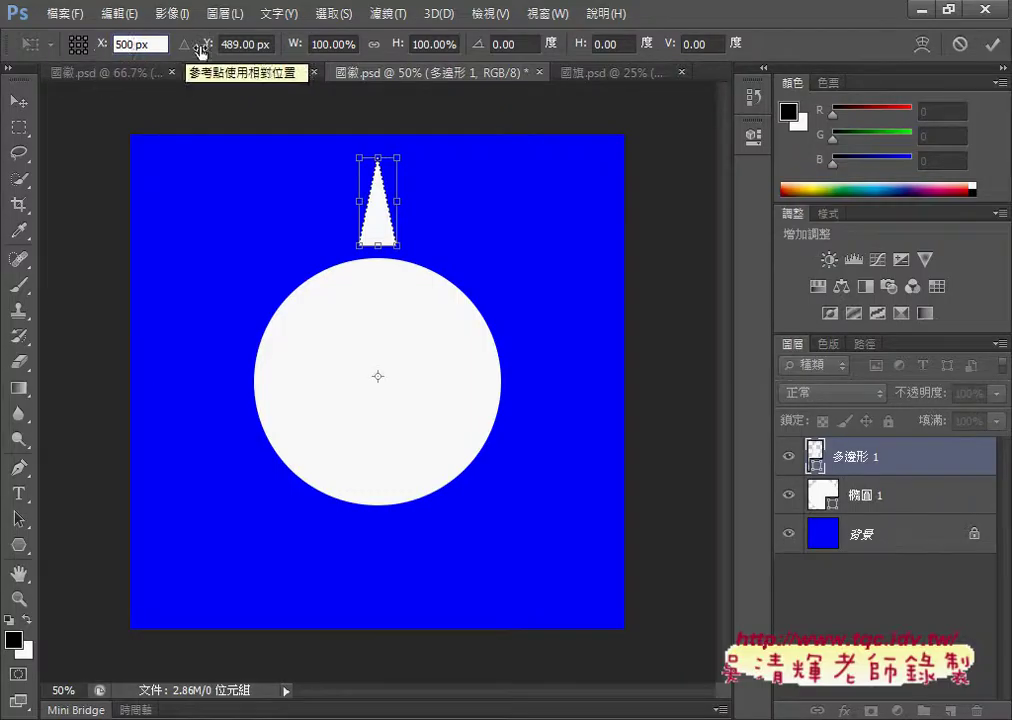
left_click(240, 44)
double_click(240, 44)
type("5")
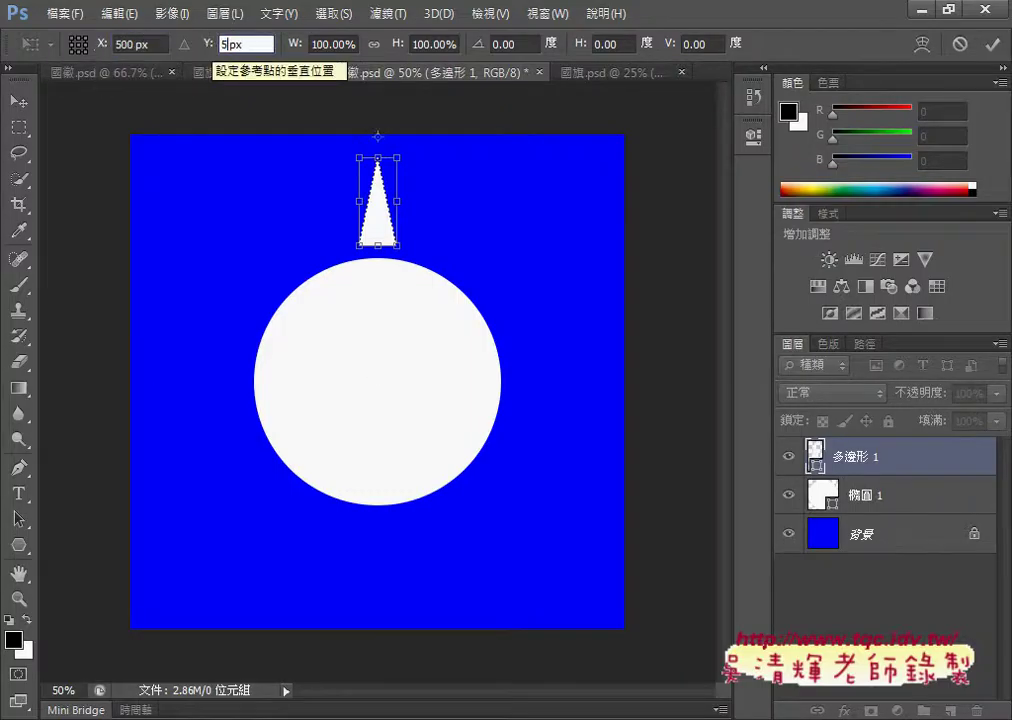
type("00")
key("Return")
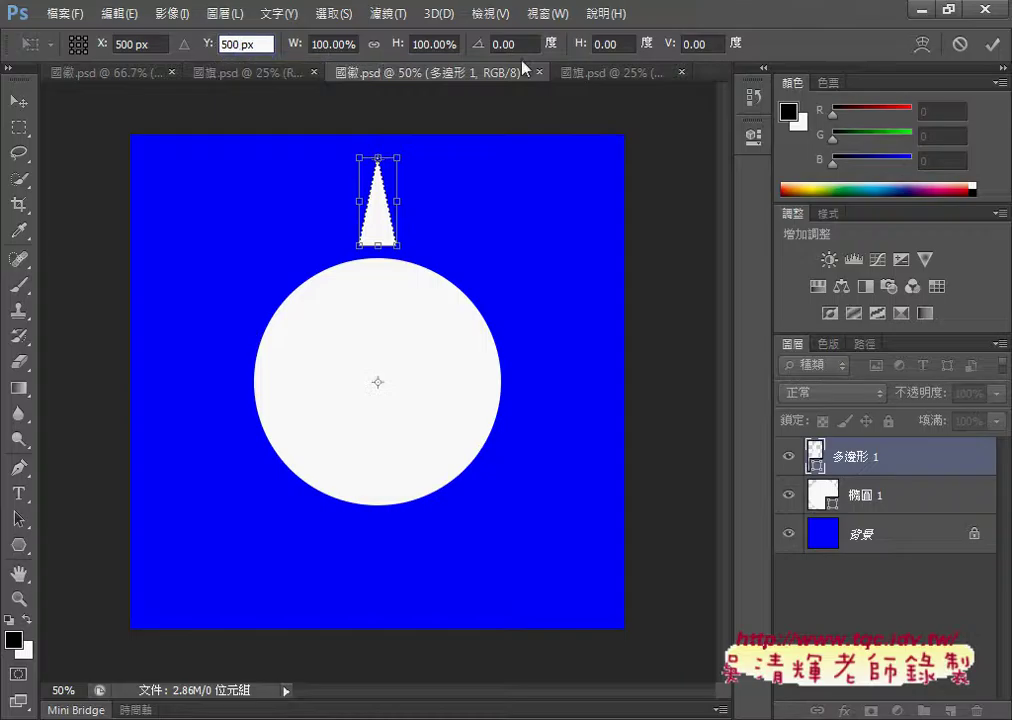
Step: Rotate the triangle 30° about that pivot and commit the transform
double_click(492, 46)
type("3")
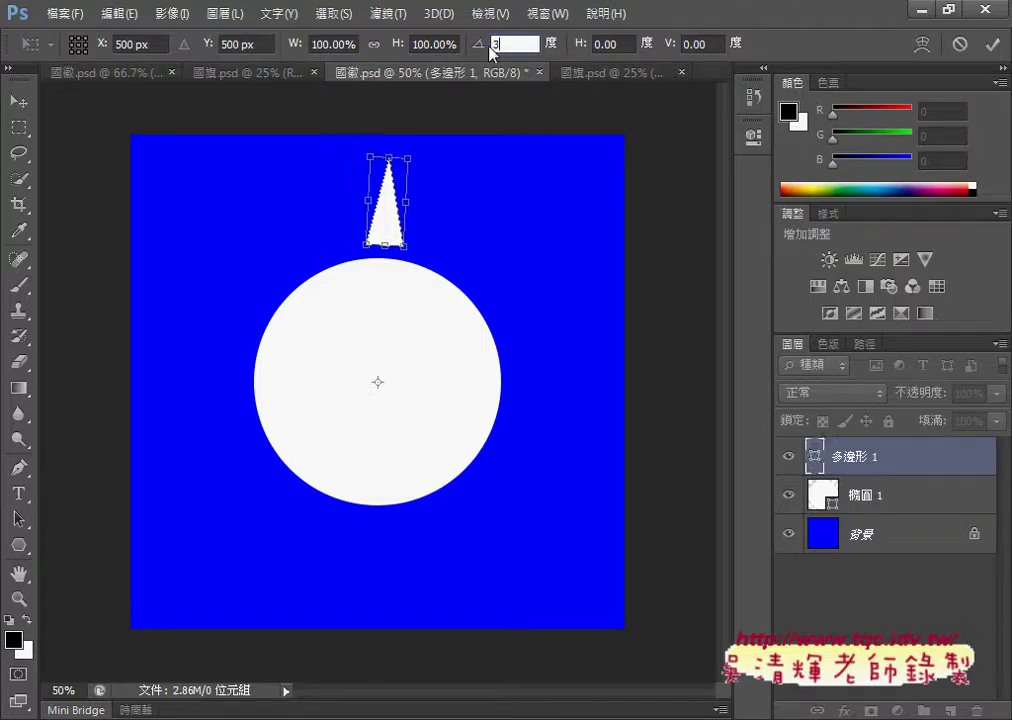
type("0")
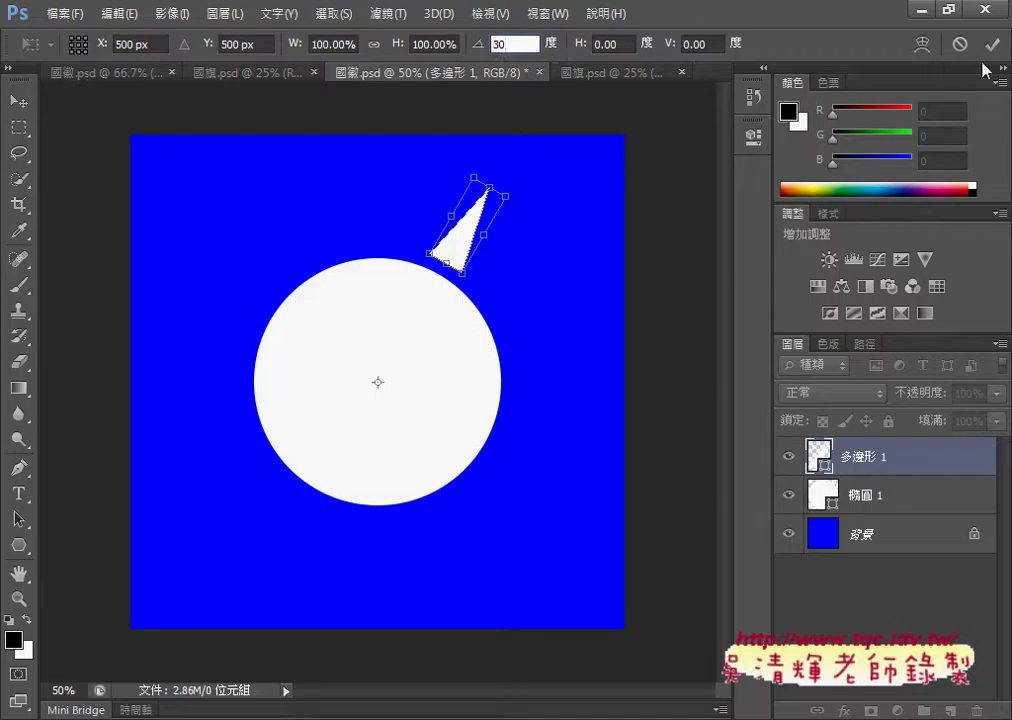
left_click(991, 45)
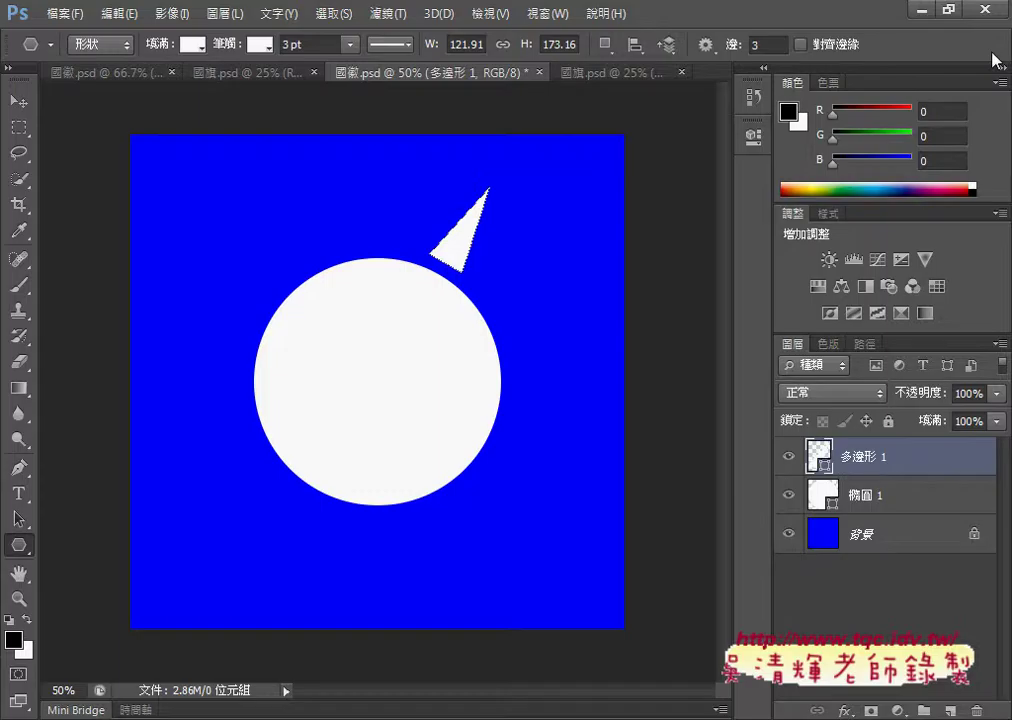
Step: Repeat the 30° duplicate-rotation with Ctrl+Alt+Shift+T for twelve rays, then select all three layers
key("ctrl+alt+shift+t")
key("ctrl+alt+shift+t")
key("ctrl+alt+shift+t")
key("ctrl+alt+shift+t")
key("ctrl+alt+shift+t")
key("ctrl+alt+shift+t")
key("ctrl+alt+shift+t")
key("ctrl+alt+shift+t")
key("ctrl+alt+shift+t")
key("ctrl+alt+shift+t")
key("ctrl+alt+shift+t")
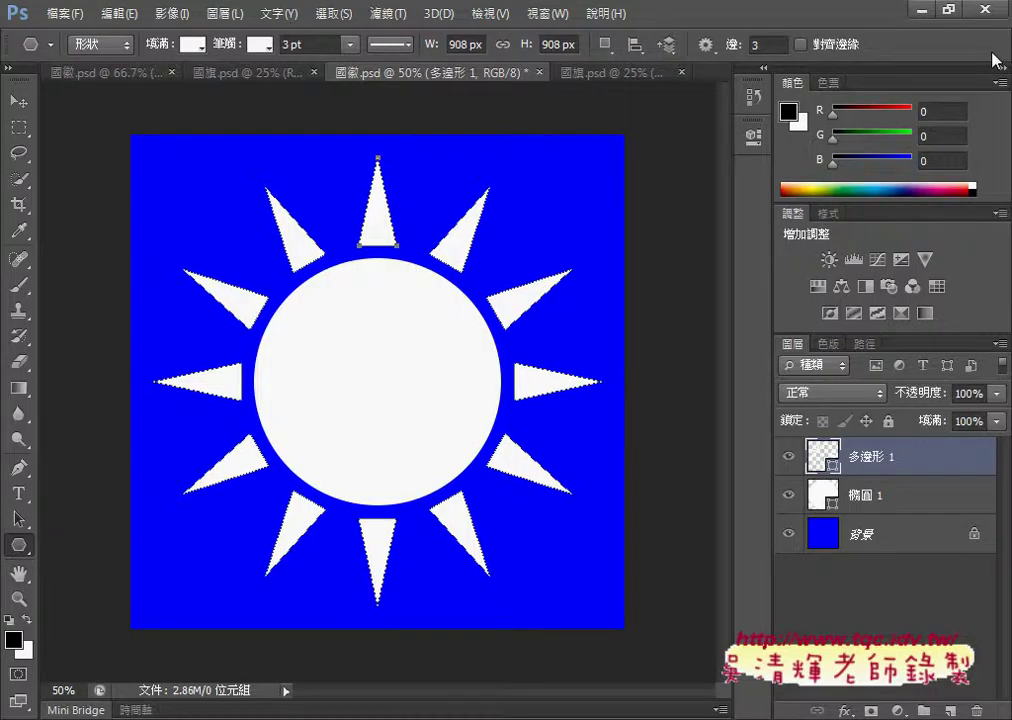
left_click(916, 546, "shift")
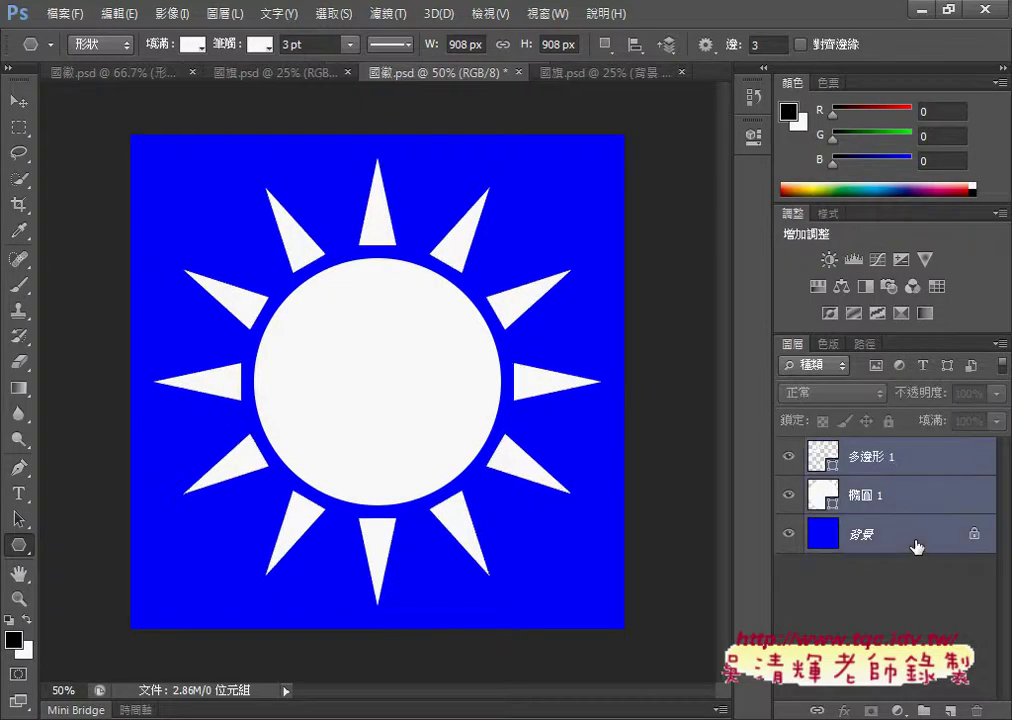
Step: Merge the three selected layers into one from the Layers panel context menu
right_click(890, 494)
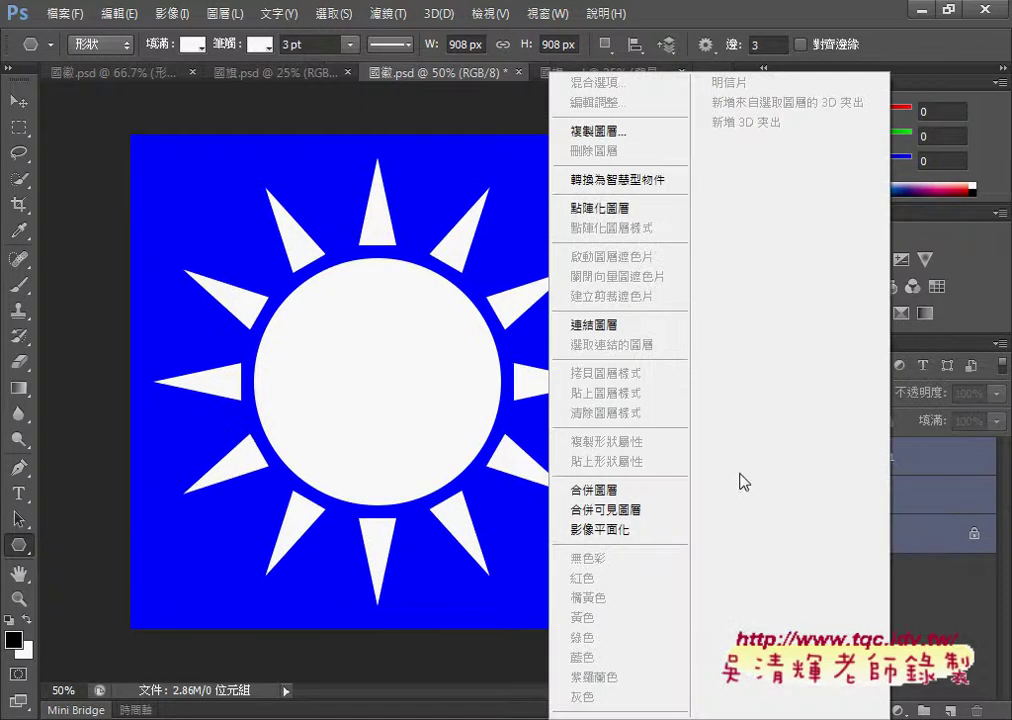
left_click(611, 491)
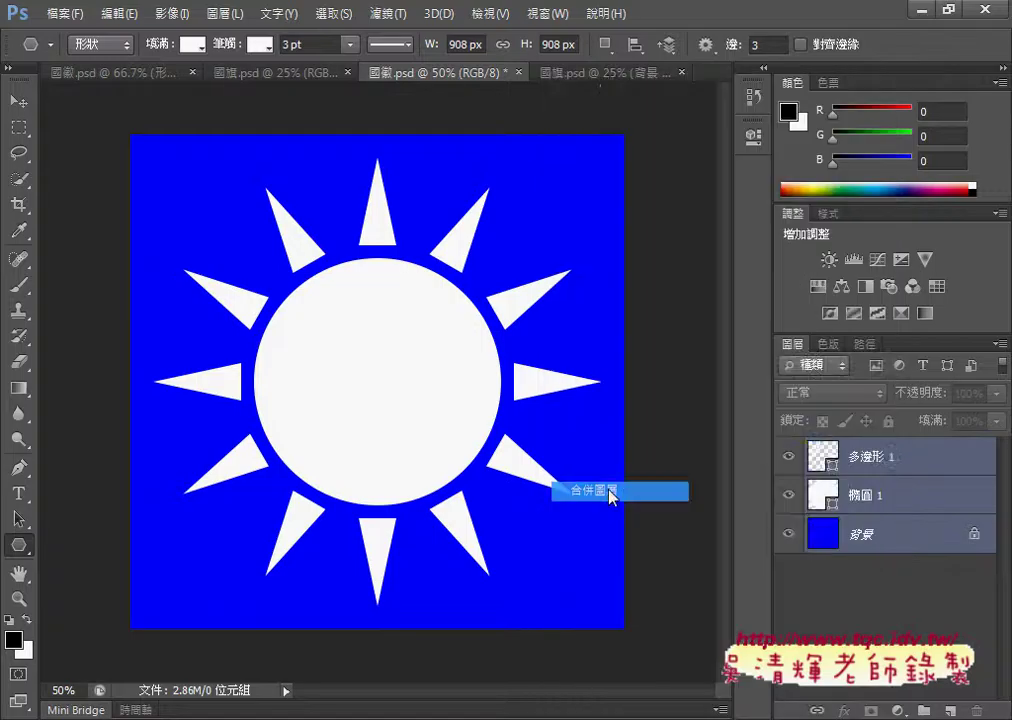
left_click(580, 80)
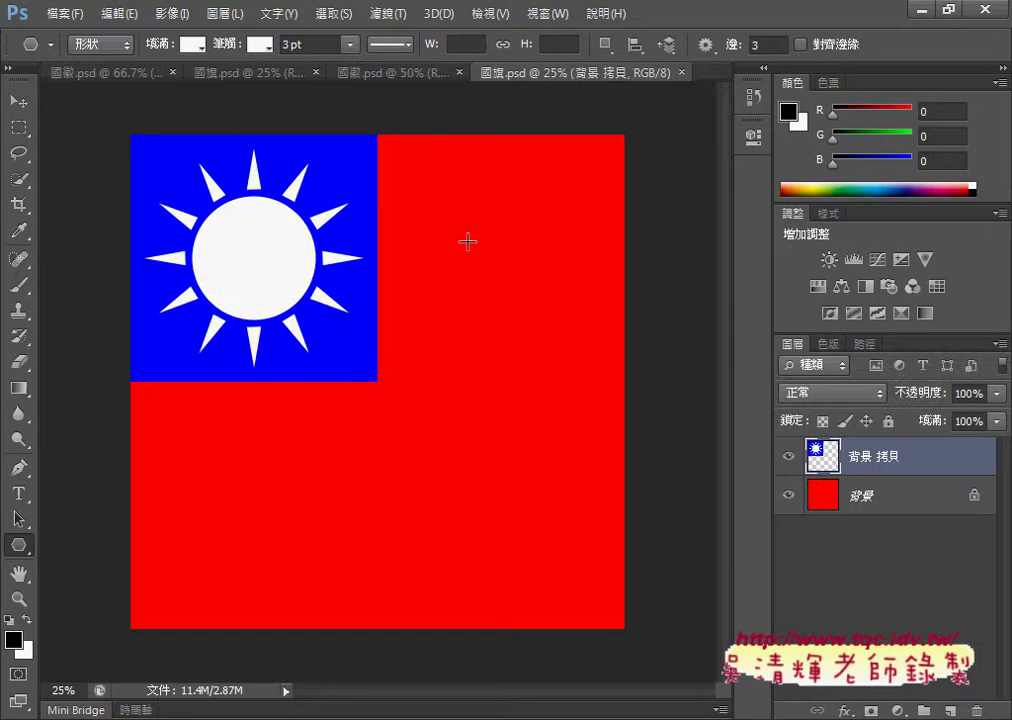
left_click(440, 72)
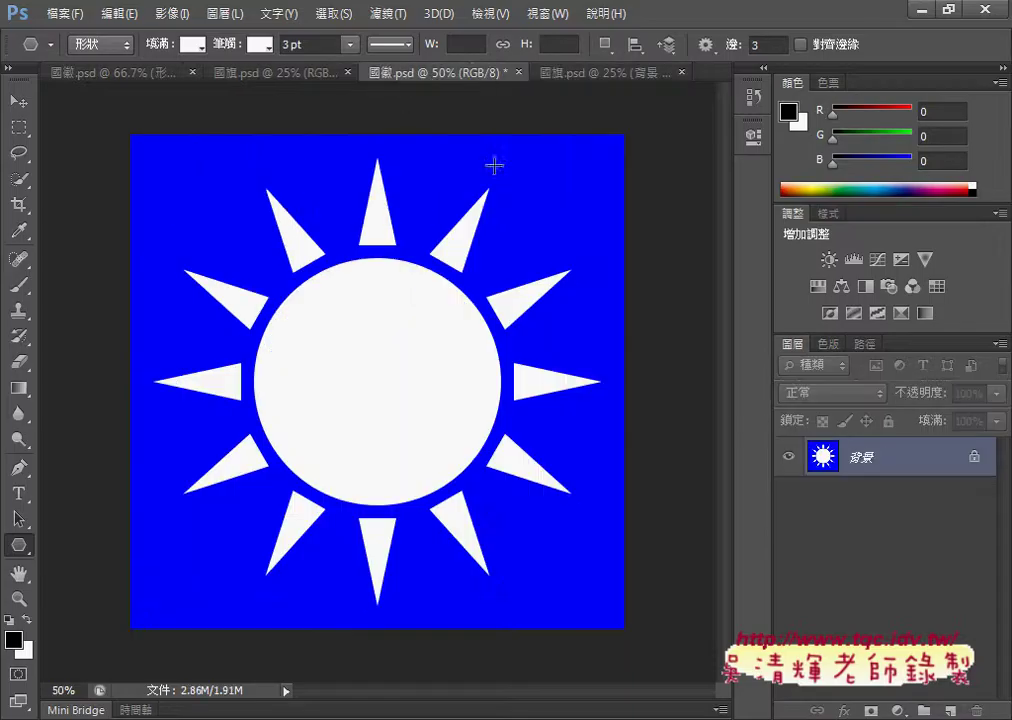
Step: Look at the merged layer's context menu, dismiss it, and switch to the flag document
right_click(862, 455)
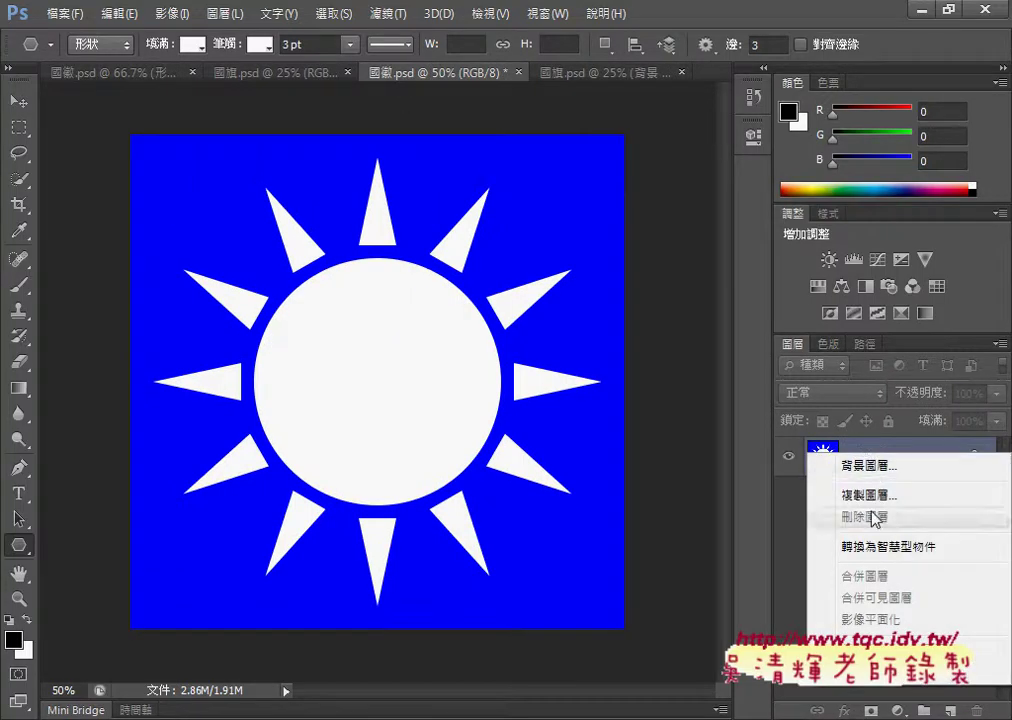
key("Escape")
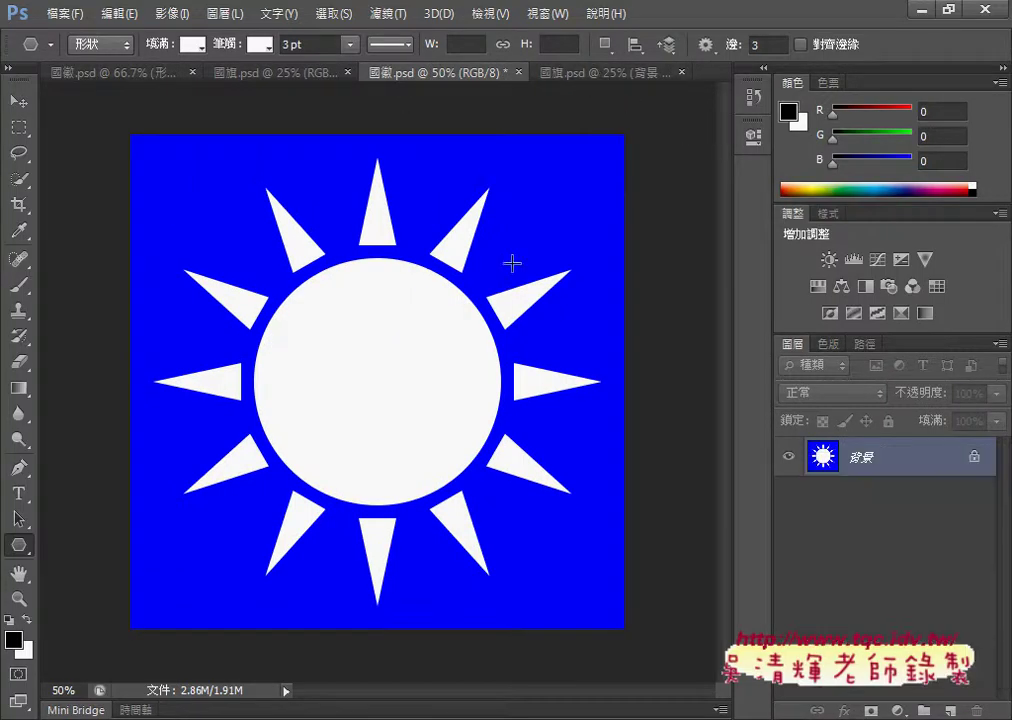
left_click(587, 74)
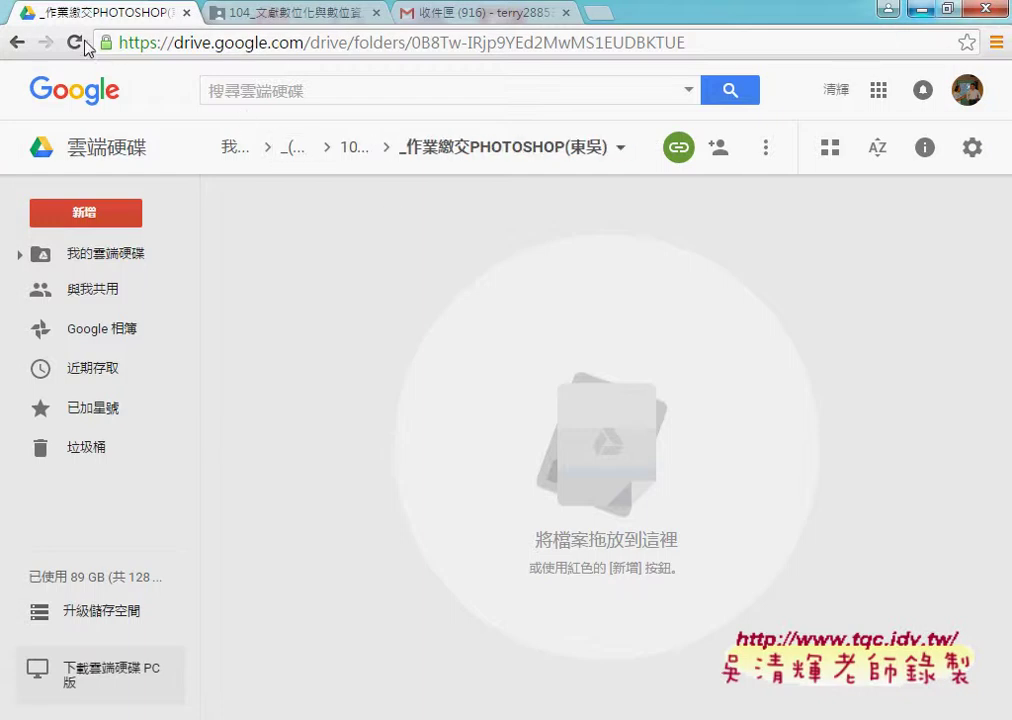
left_click(75, 42)
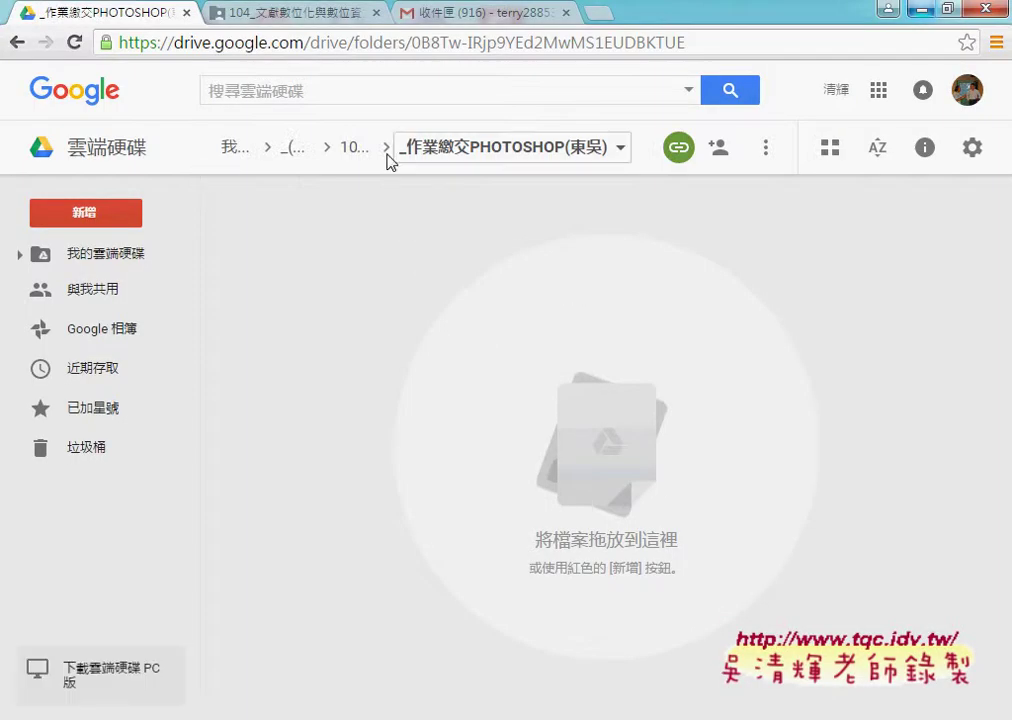
left_click(352, 158)
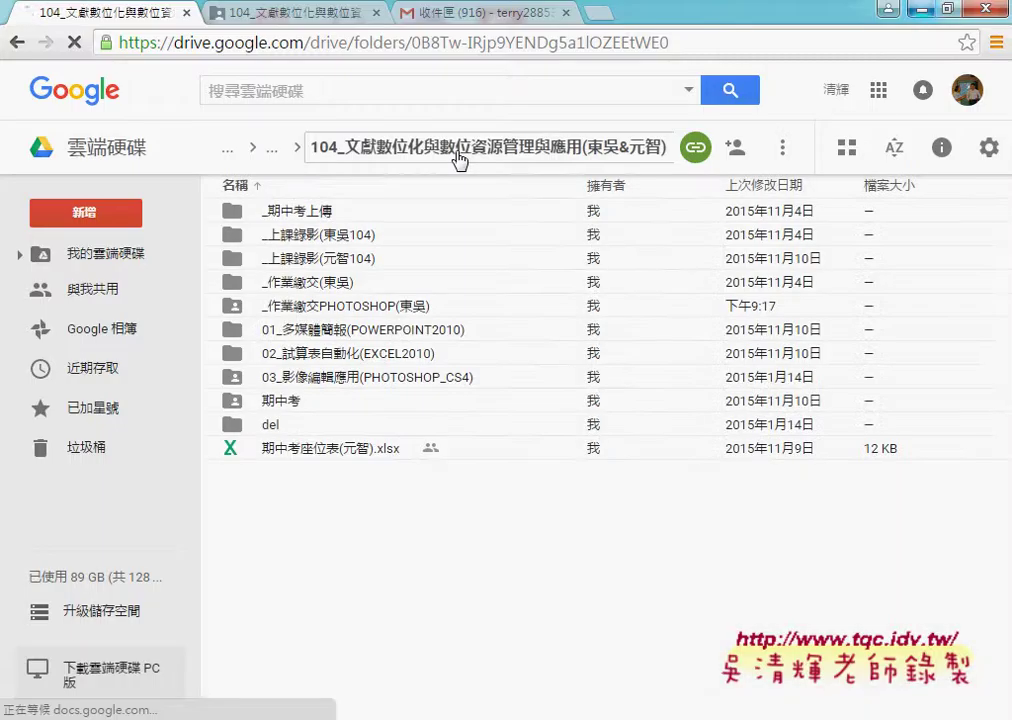
double_click(345, 306)
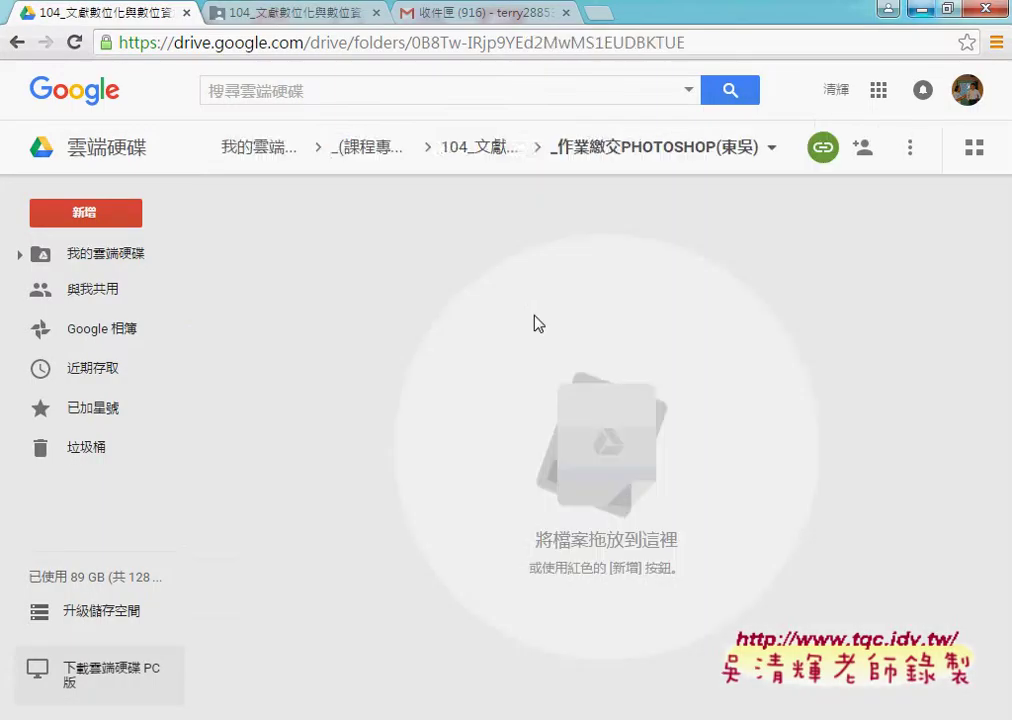